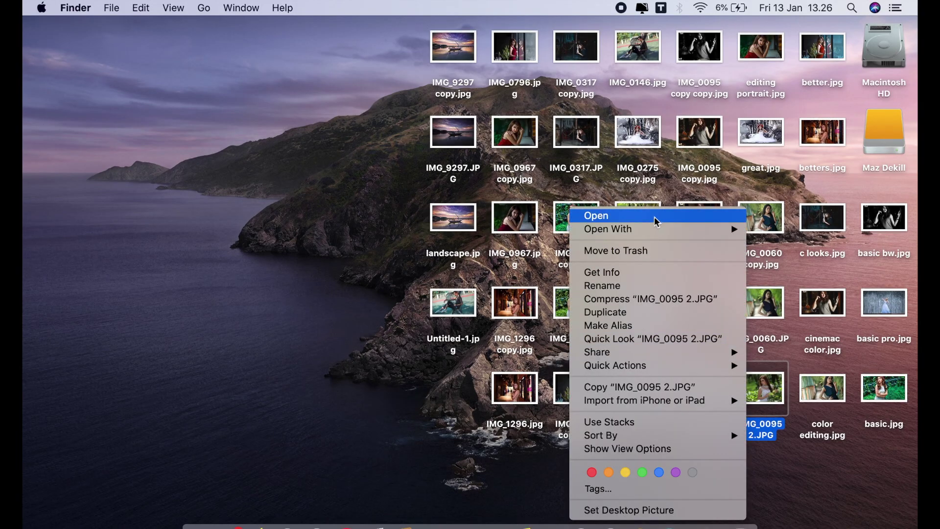
Open the bride portrait IMG_0095 2.JPG from the desktop in Adobe Photoshop 2021.
mouse_move(608, 228)
left_click(546, 253)
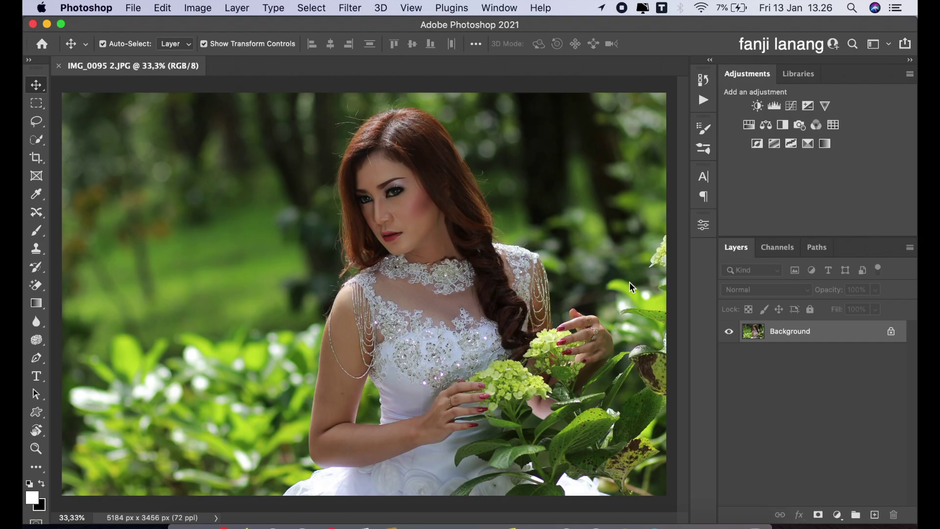
Duplicate the Background layer into a Background copy and show the fill/adjustment layer list.
left_click_drag(870, 341, 874, 514)
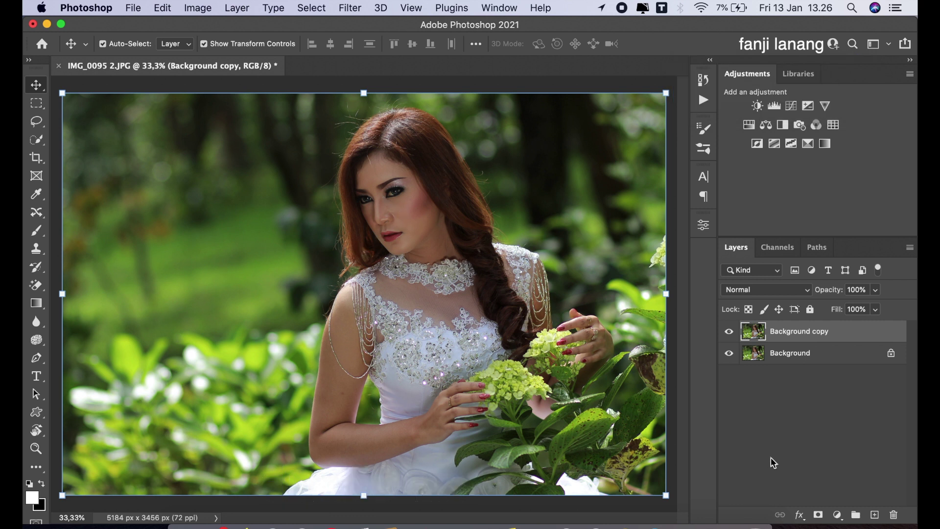
left_click(836, 513)
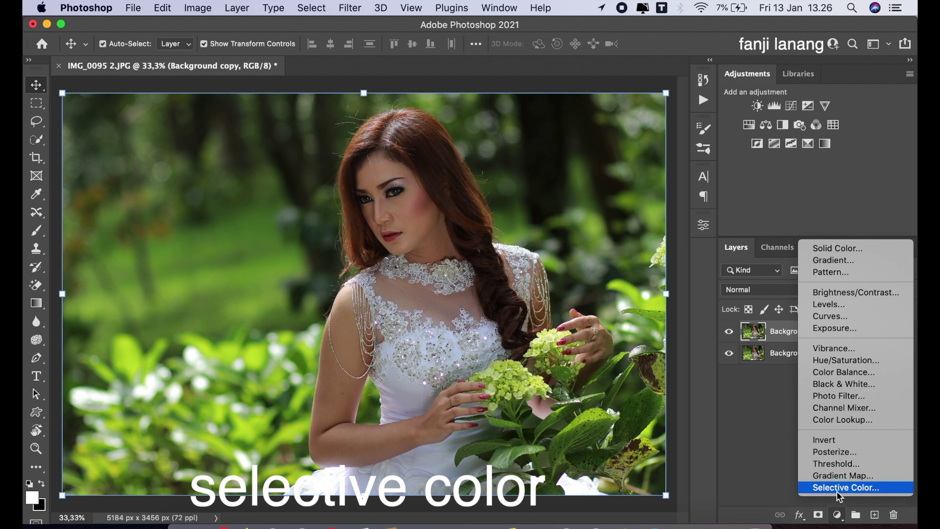
Add a Selective Color layer with Reds at Cyan -61, Magenta -25, Yellow +25, then select Yellows.
left_click(837, 492)
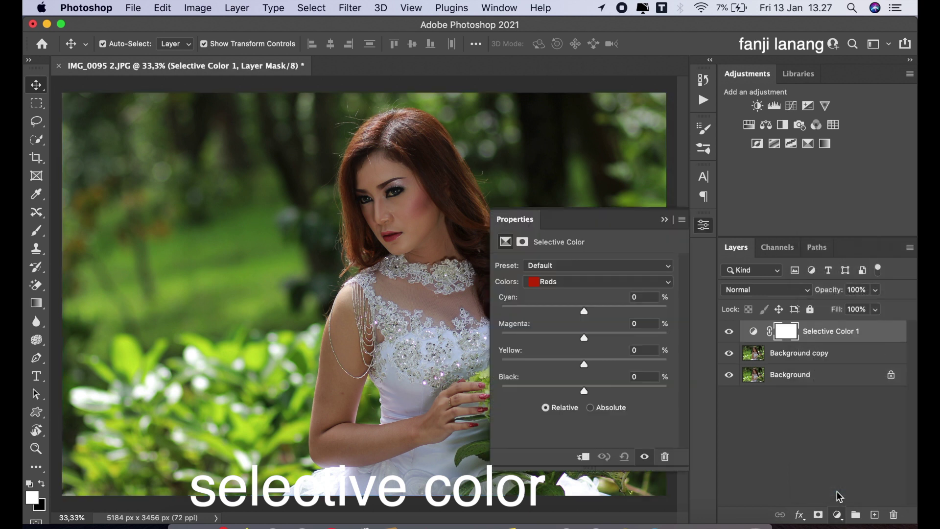
left_click_drag(584, 311, 460, 311)
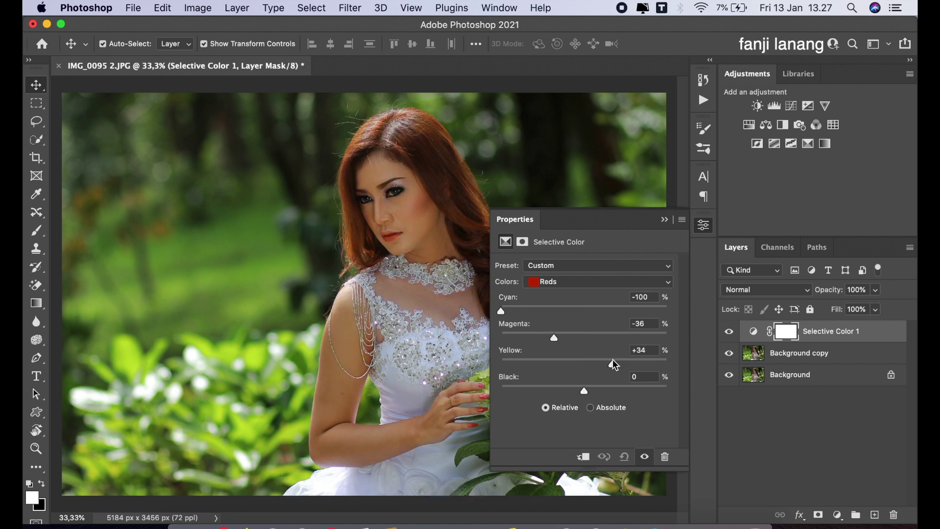
left_click_drag(608, 364, 605, 375)
left_click_drag(560, 337, 563, 350)
left_click_drag(534, 312, 534, 313)
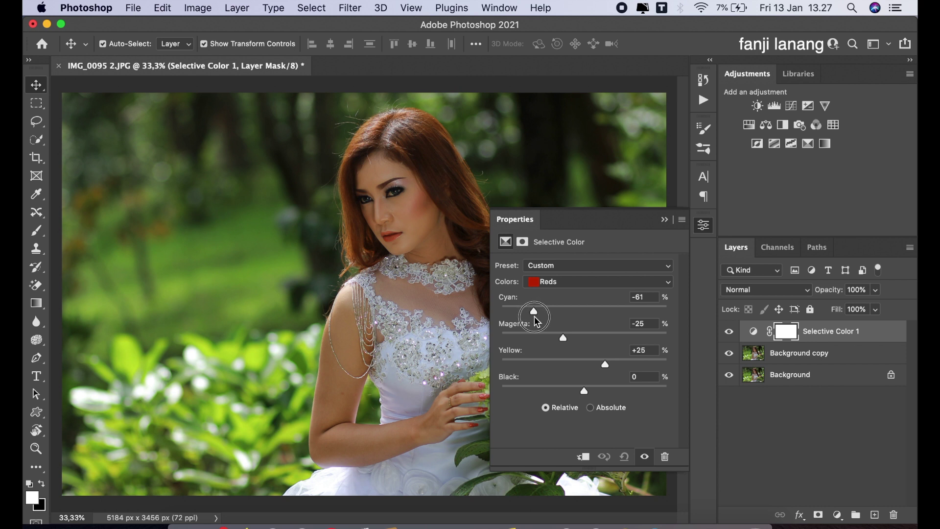
left_click_drag(534, 315, 499, 309)
left_click(553, 281)
left_click(555, 289)
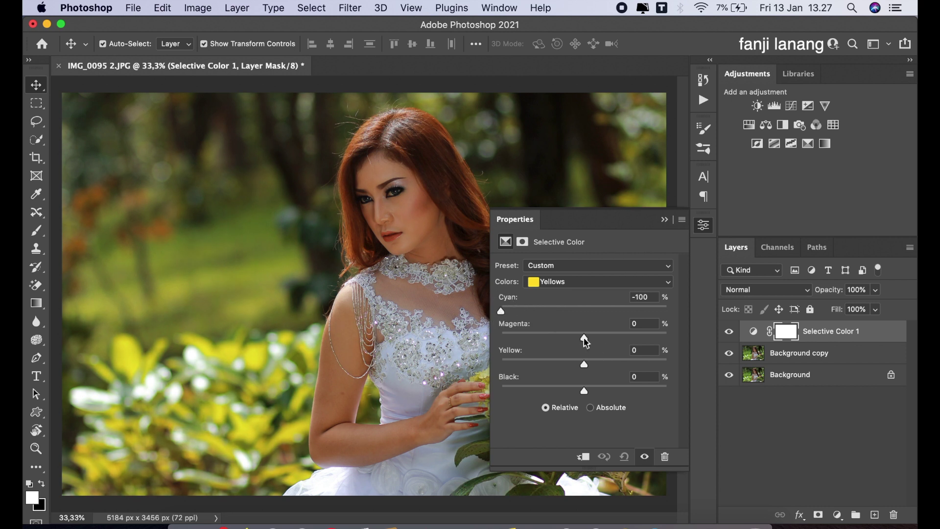
Slightly lower magenta and raise yellow in the Yellows range, then select Greens.
left_click_drag(578, 335, 576, 339)
left_click_drag(592, 364, 594, 368)
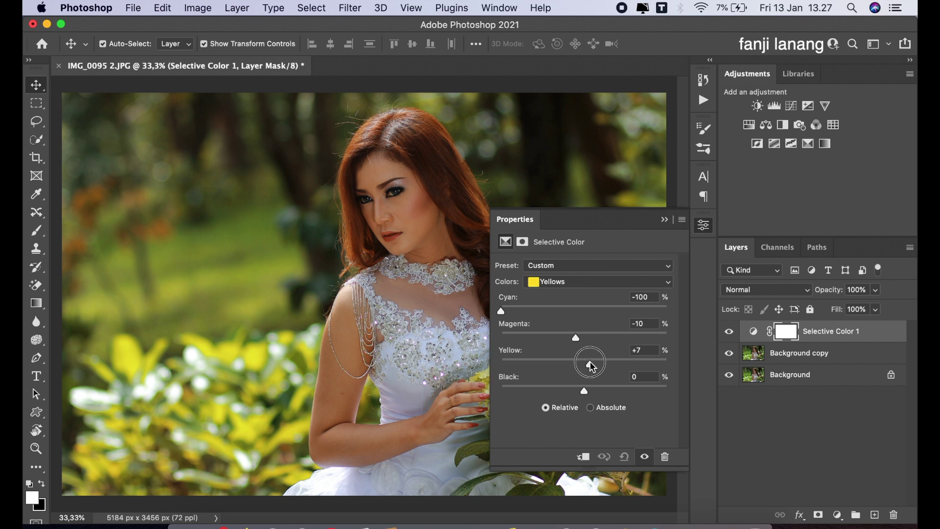
left_click(578, 283)
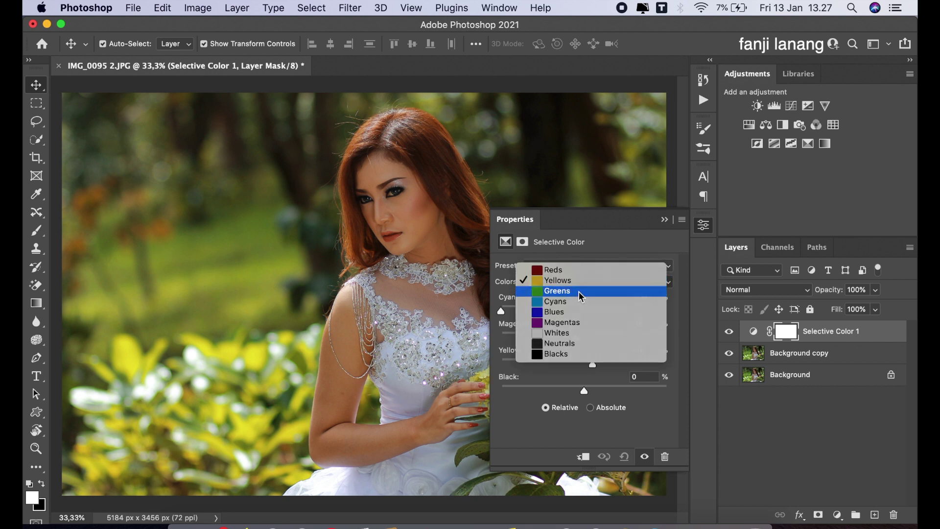
left_click(578, 290)
Set Greens to Cyan -100, Magenta +100, Yellow -40, Black +100.
mouse_move(572, 310)
left_mouse_down()
mouse_move(497, 309)
mouse_move(587, 310)
mouse_move(468, 323)
left_mouse_up()
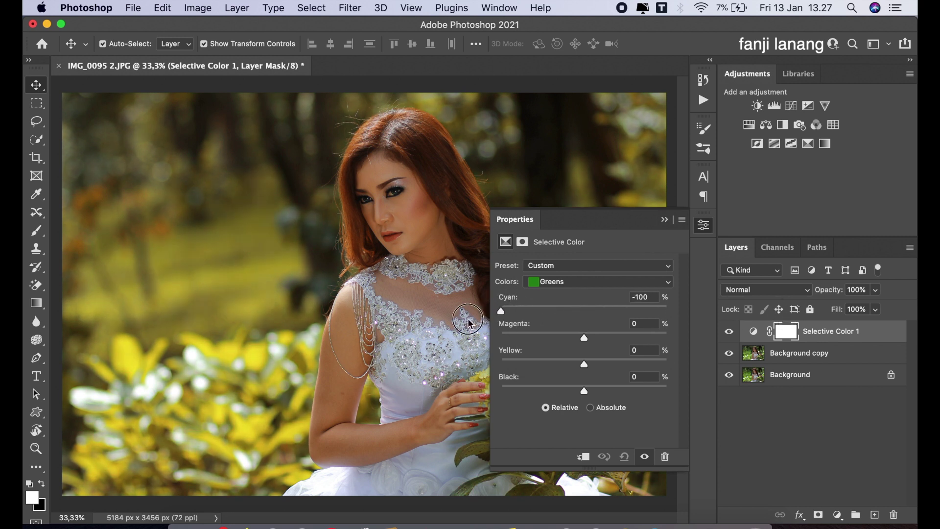
mouse_move(584, 337)
left_mouse_down()
mouse_move(501, 337)
mouse_move(667, 337)
left_mouse_up()
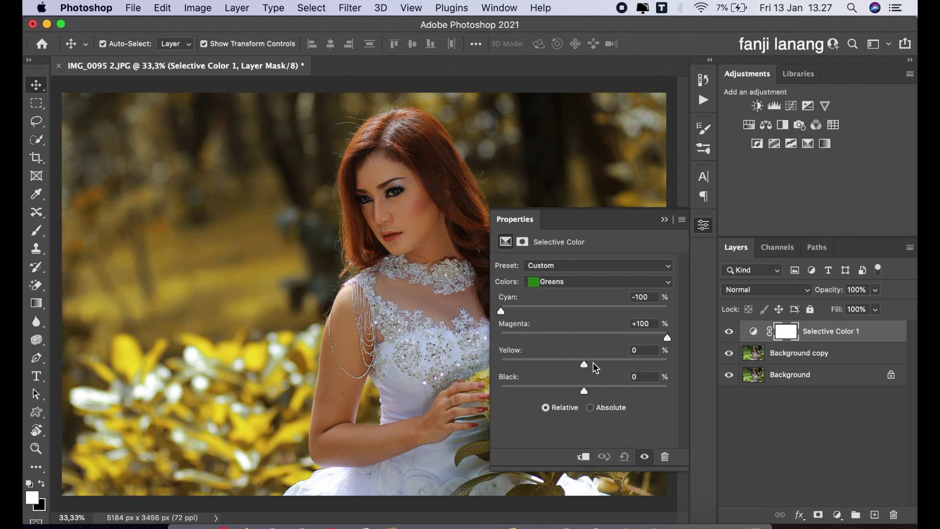
mouse_move(584, 370)
left_mouse_down()
mouse_move(482, 367)
mouse_move(779, 372)
mouse_move(492, 379)
mouse_move(552, 377)
left_mouse_up()
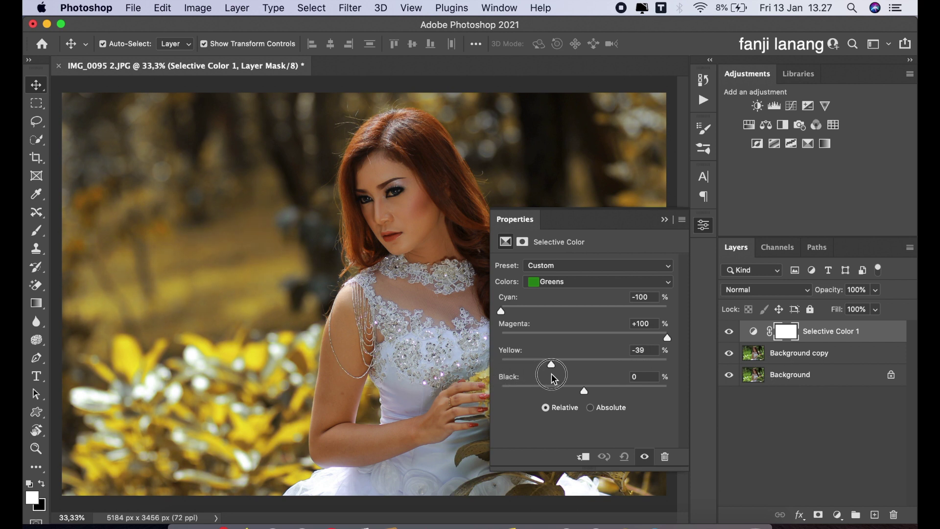
mouse_move(551, 374)
left_mouse_down()
mouse_move(497, 392)
mouse_move(707, 401)
left_mouse_up()
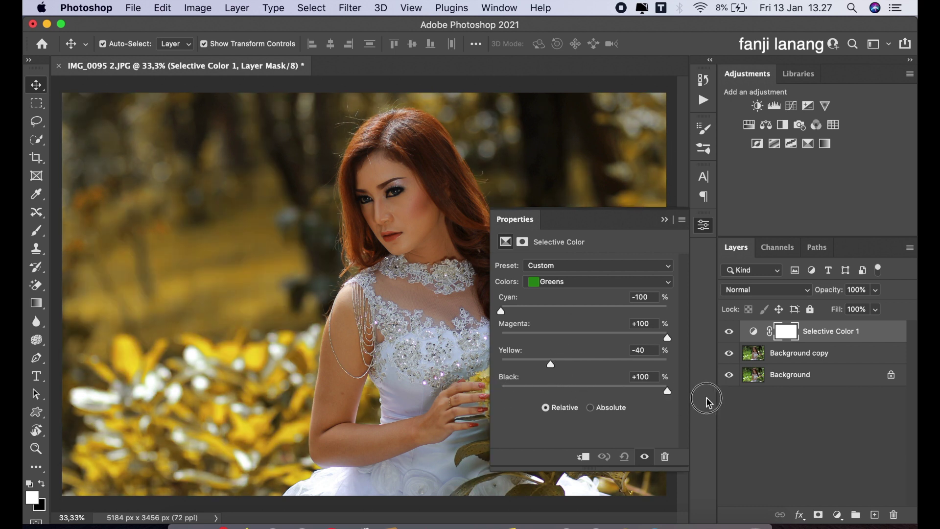
left_click(598, 283)
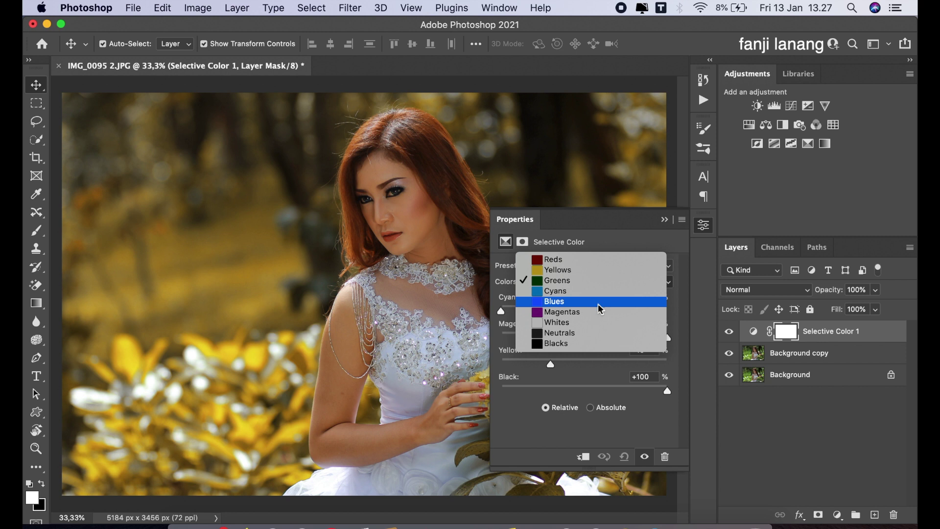
Set the Blacks range to Cyan +6, Magenta +5, Yellow -5.
left_click(600, 344)
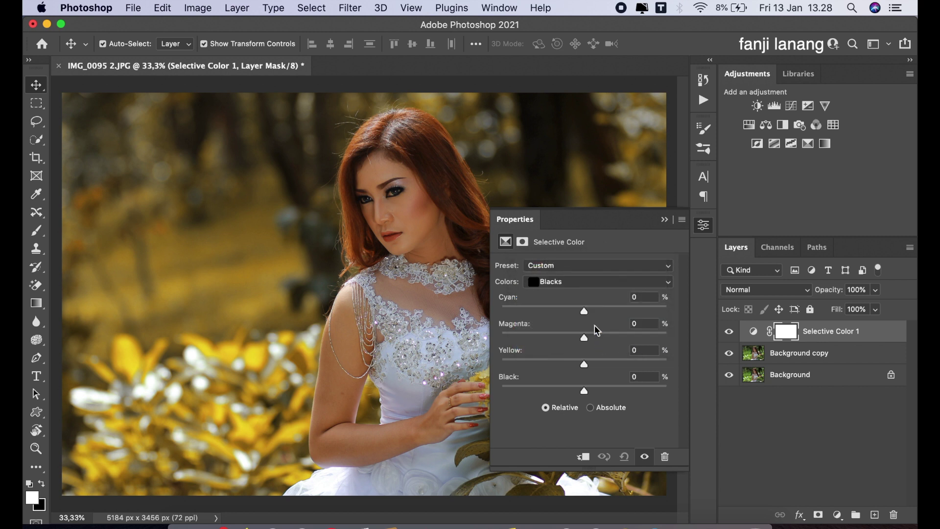
left_click(589, 310)
left_click_drag(588, 309, 589, 311)
left_click(589, 336)
left_click(582, 362)
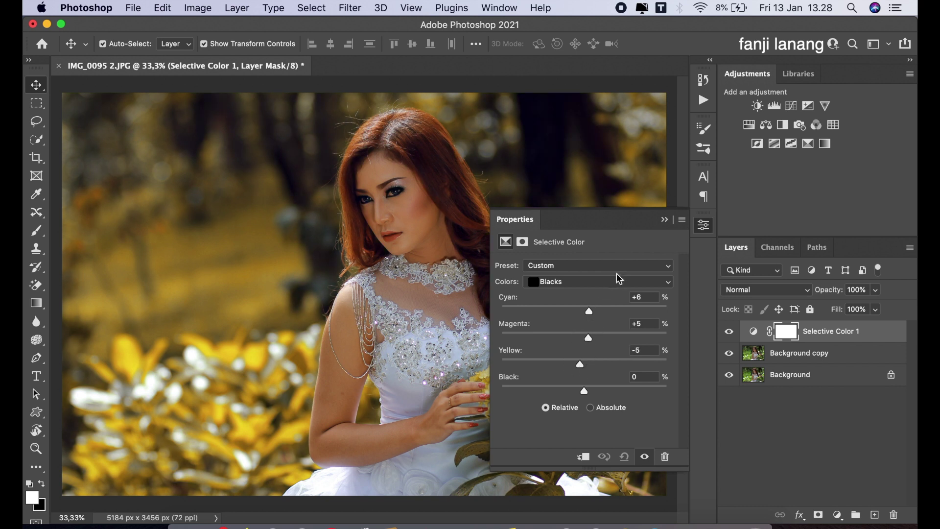
Close Properties and toggle Selective Color 1's visibility to compare against the original.
left_click(664, 220)
left_click(729, 333)
left_click(730, 332)
left_click(836, 513)
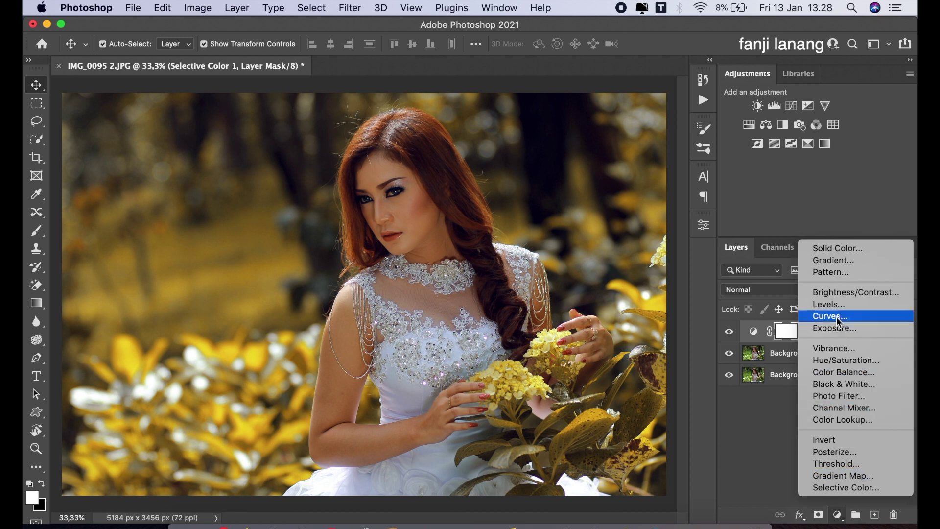
Discard an unwanted gradient fill layer and add a new empty layer.
left_click(854, 260)
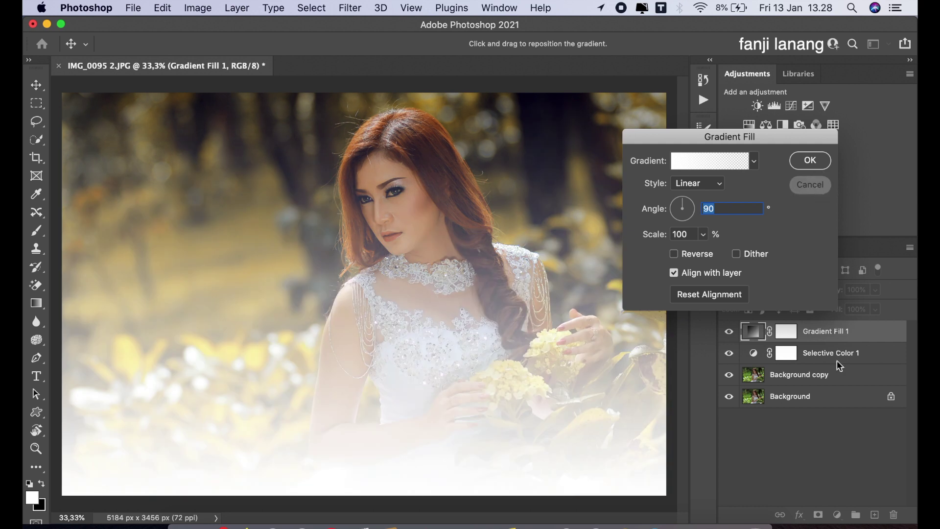
left_click(817, 189)
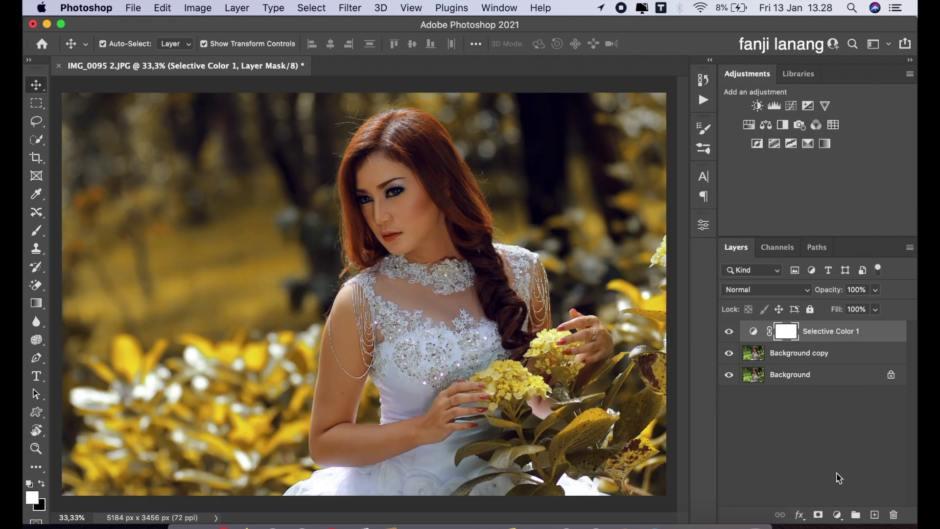
left_click(874, 515)
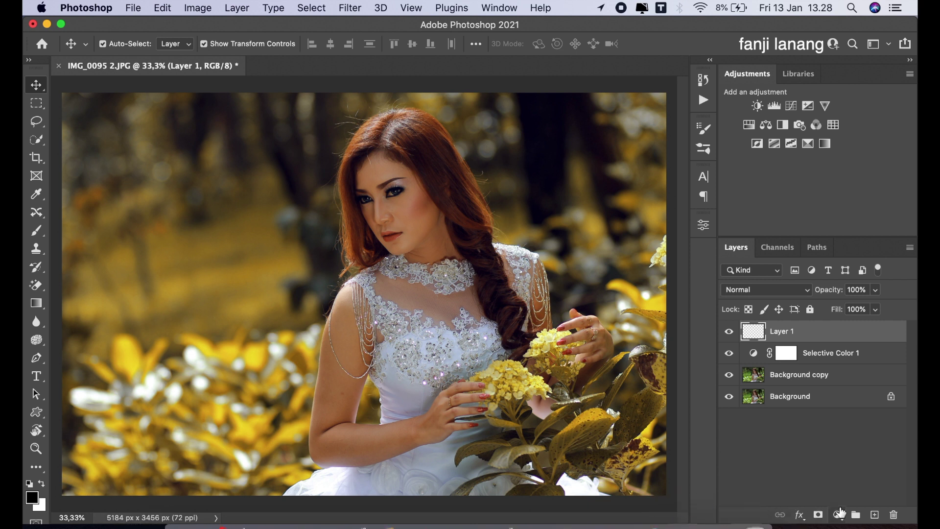
Add a reversed radial Gradient Fill, angle 34,75, scale 264%, centred on the bride's face.
left_click(837, 514)
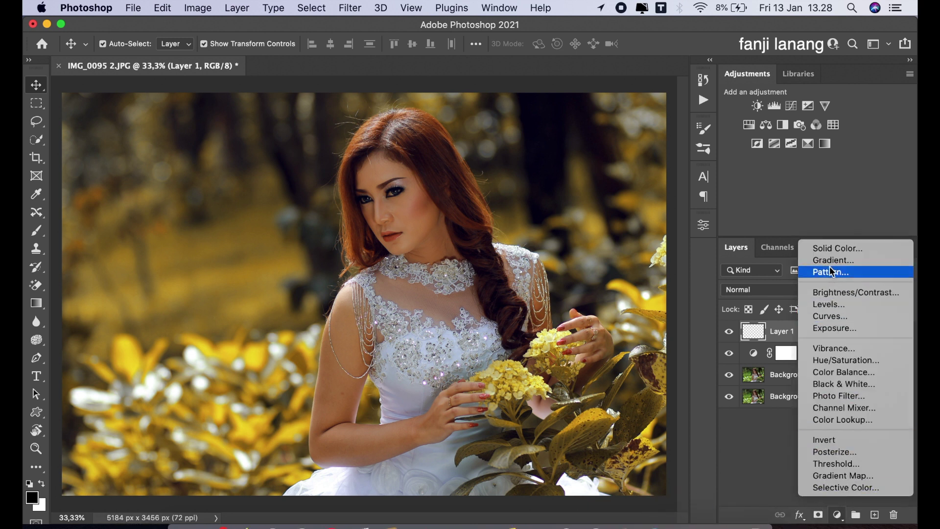
left_click(828, 261)
left_click(697, 254)
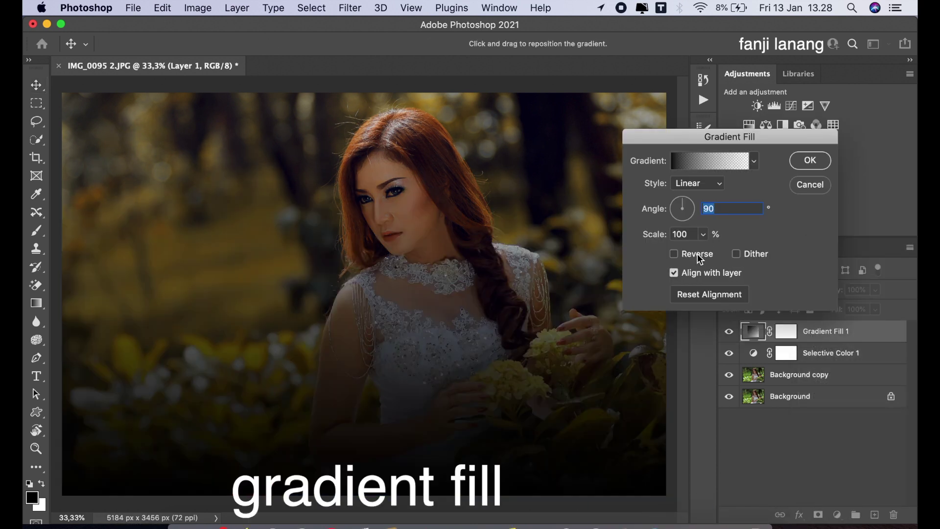
left_click(696, 184)
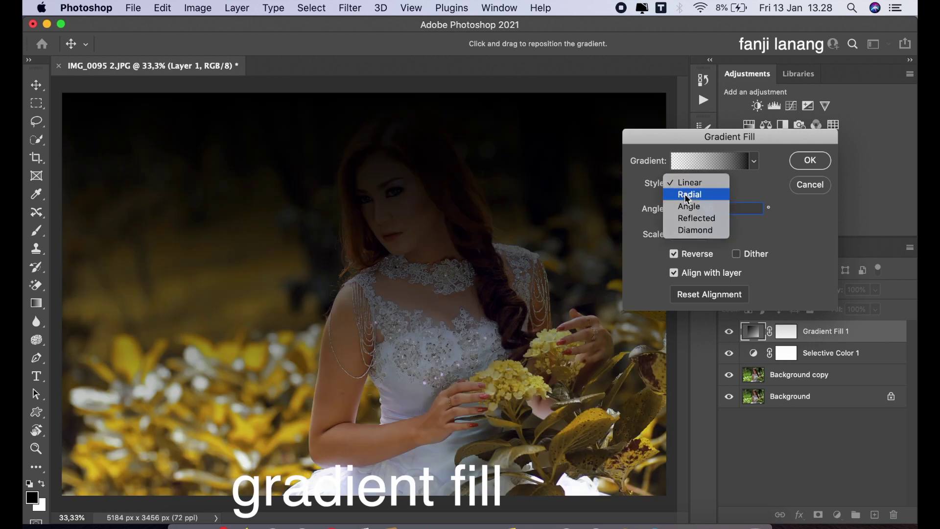
left_click(695, 195)
left_click(408, 248)
left_click_drag(408, 250, 409, 249)
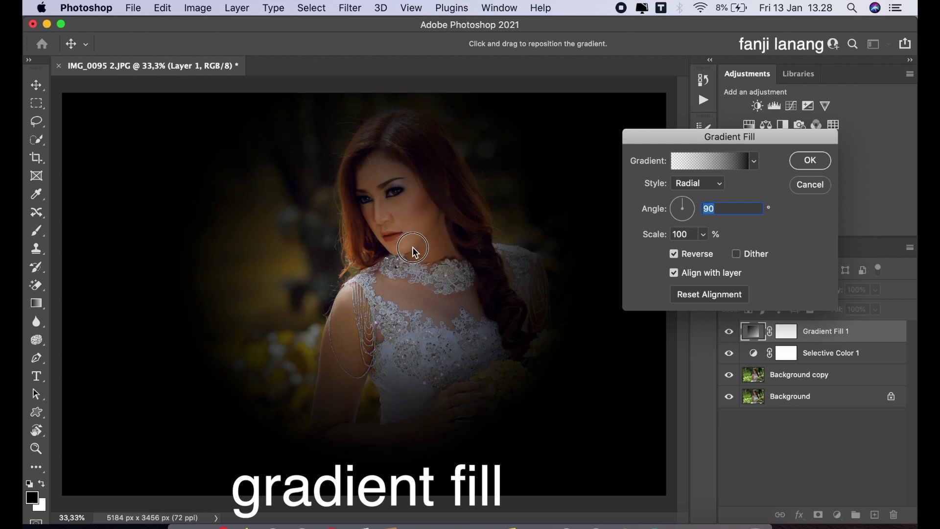
left_click(696, 204)
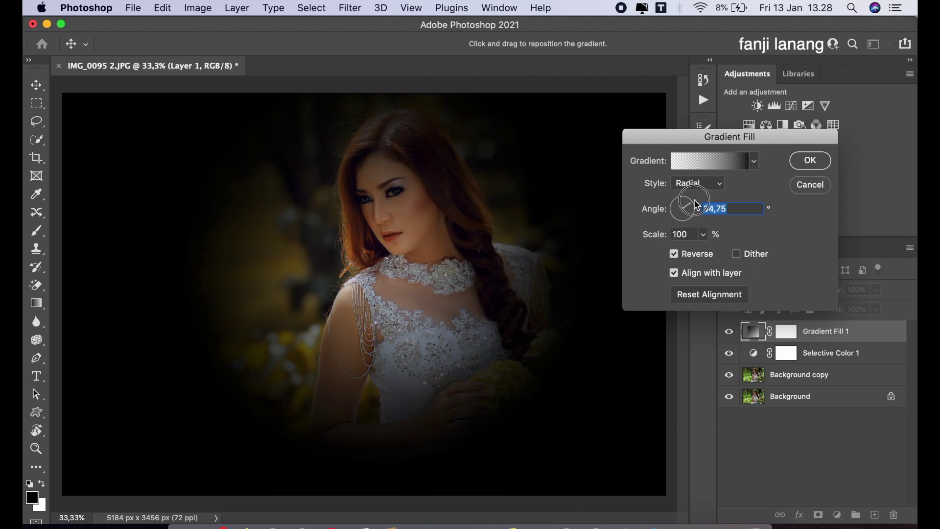
left_click_drag(707, 239, 718, 256)
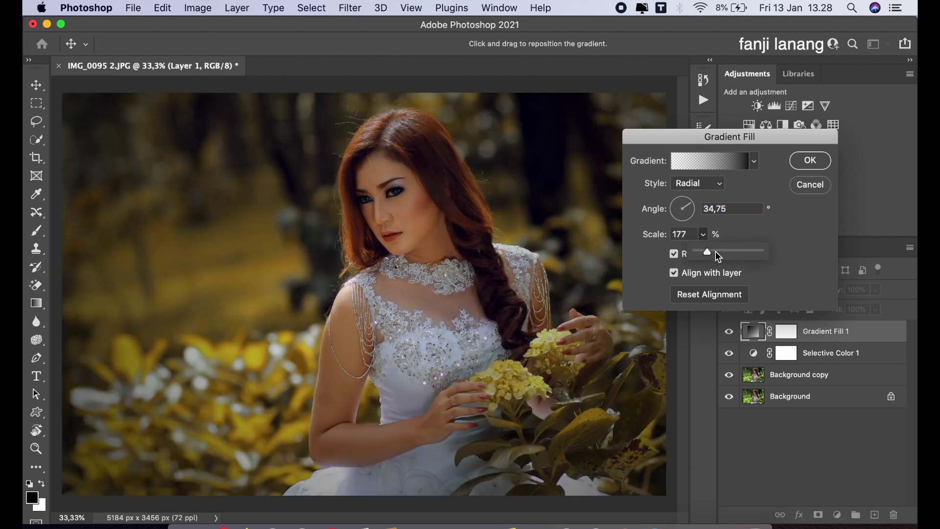
left_click_drag(715, 252, 713, 254)
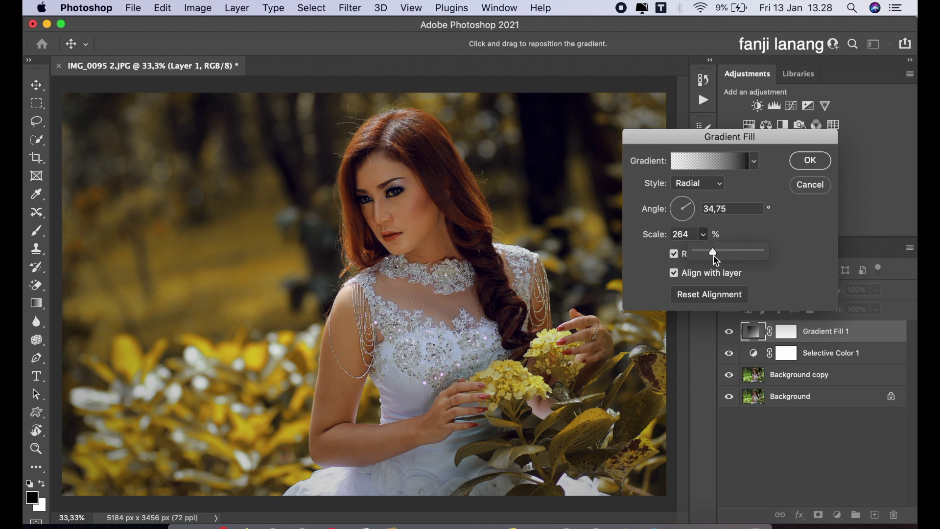
left_click(809, 162)
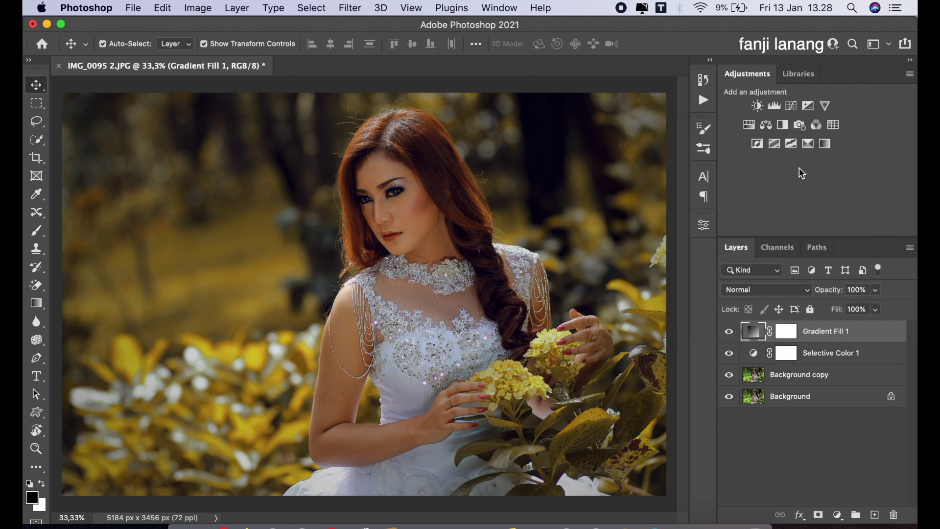
Add a Brightness/Contrast layer with Brightness 30 and Contrast 0.
left_click(838, 514)
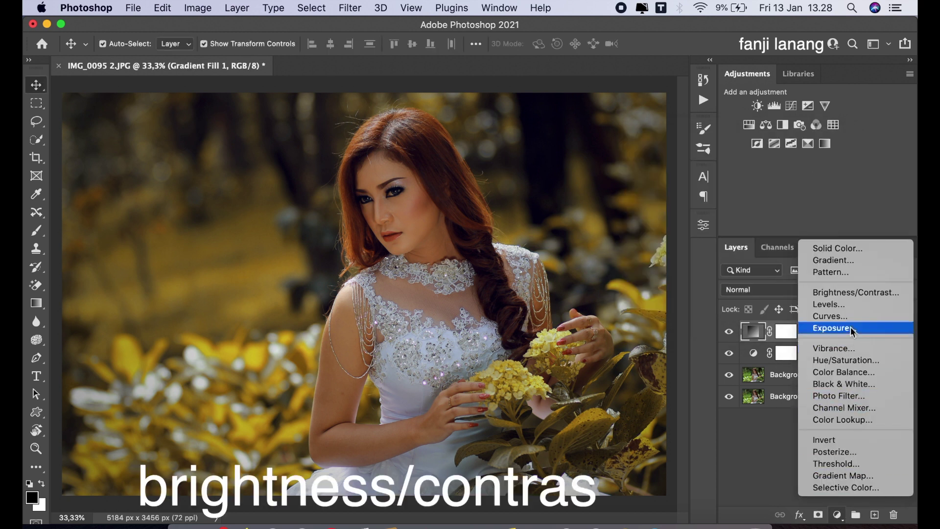
left_click(854, 297)
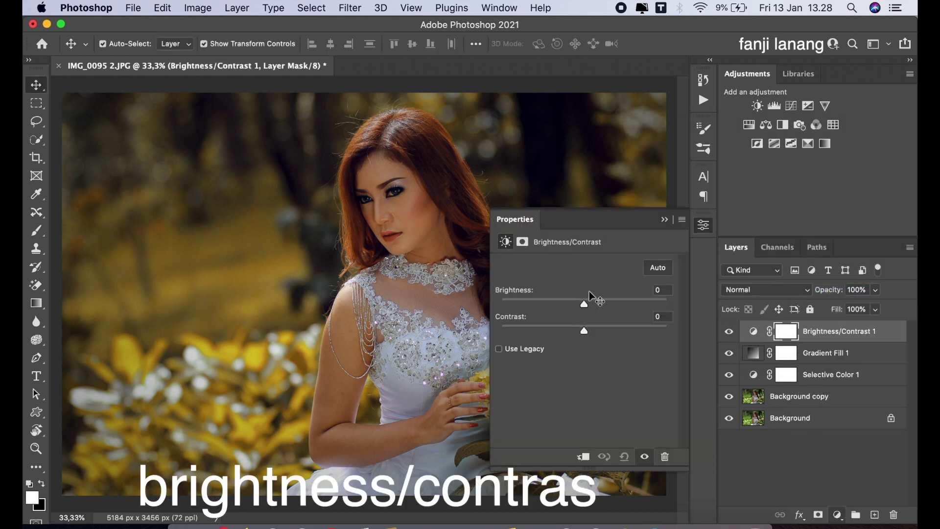
left_click(602, 304)
left_click_drag(601, 306, 602, 309)
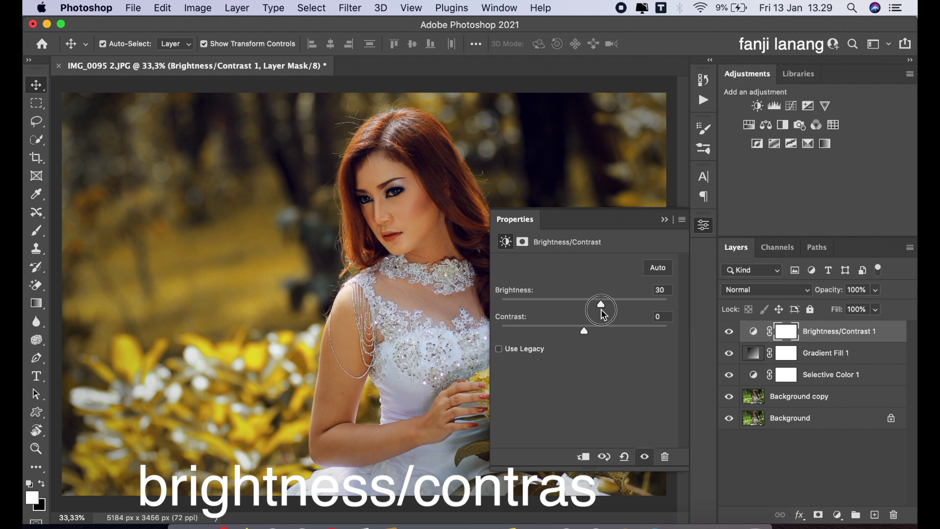
left_click(664, 219)
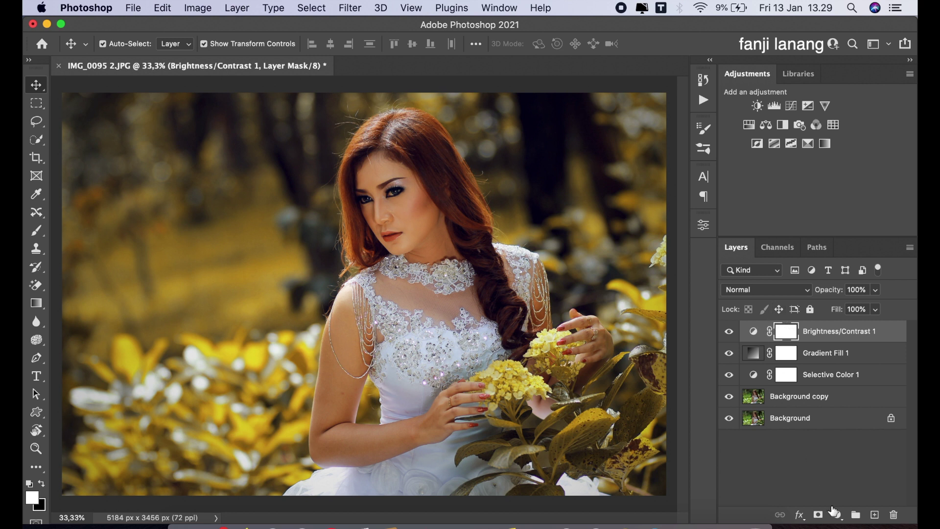
Add Layer 1, select the signature brush, and make white the foreground colour.
left_click(874, 515)
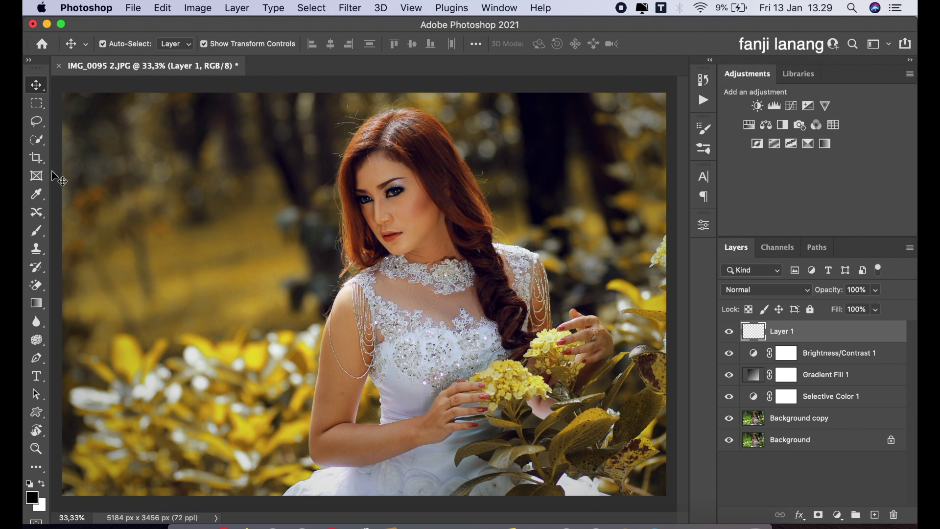
left_click(37, 234)
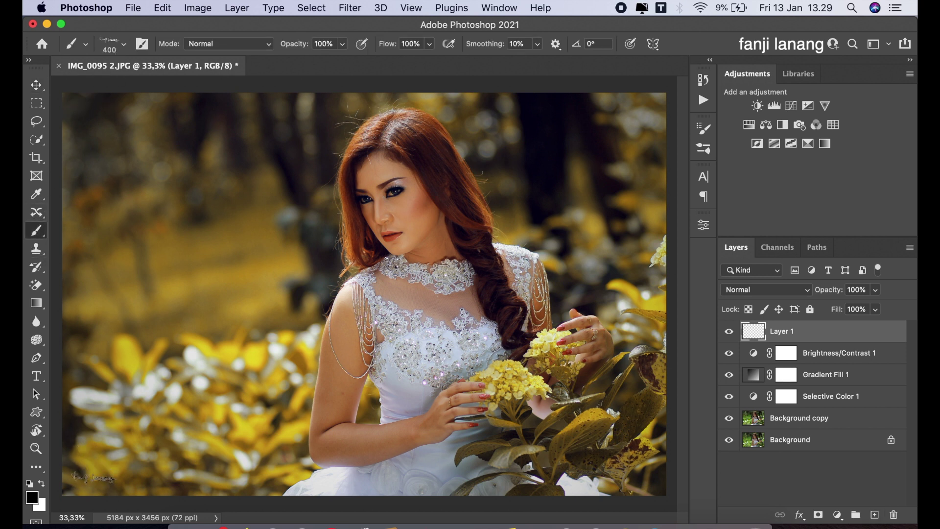
key("ctrl+z")
left_click(41, 484)
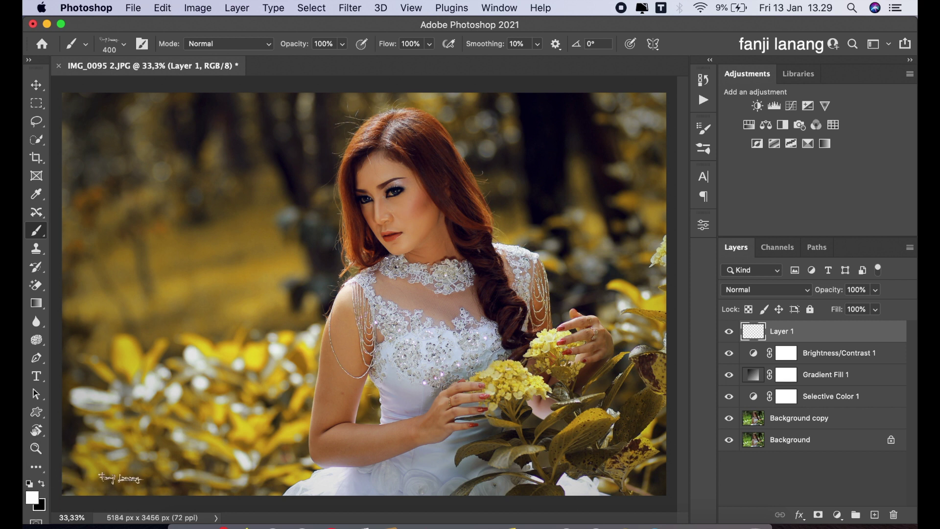